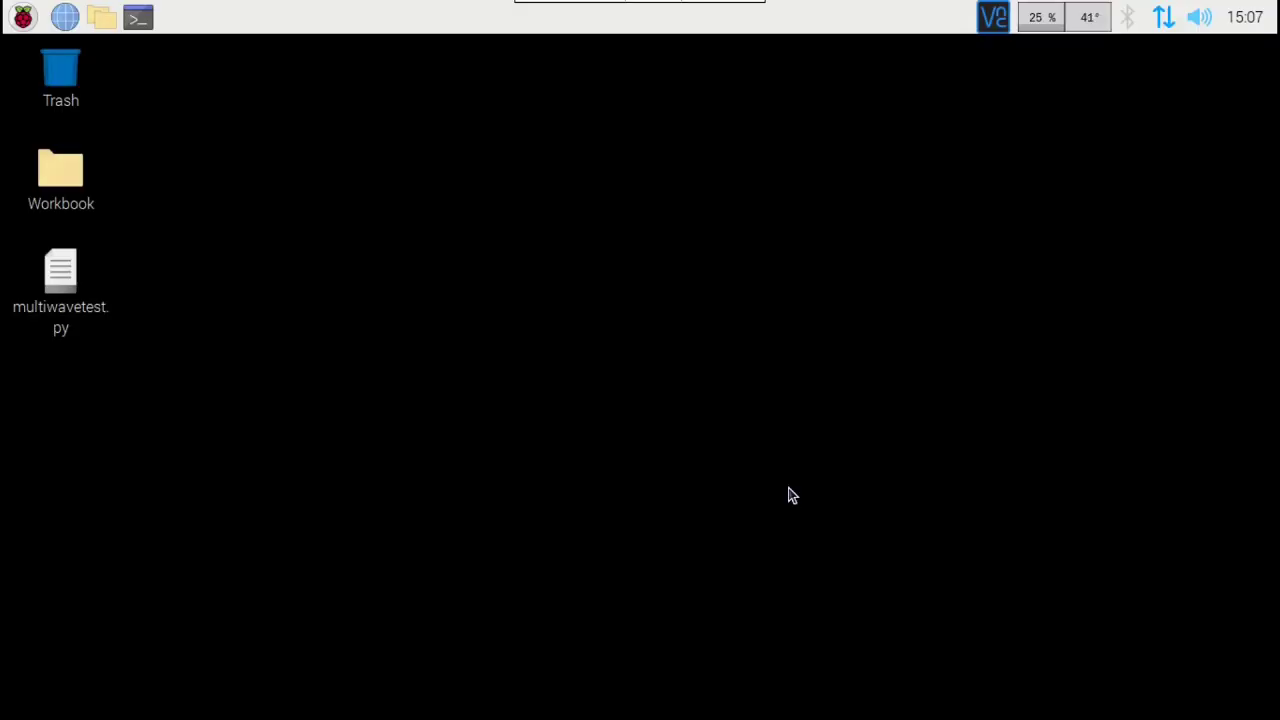
Step: Open a terminal, change into /boot and list its files
key(ctrl+alt+t)
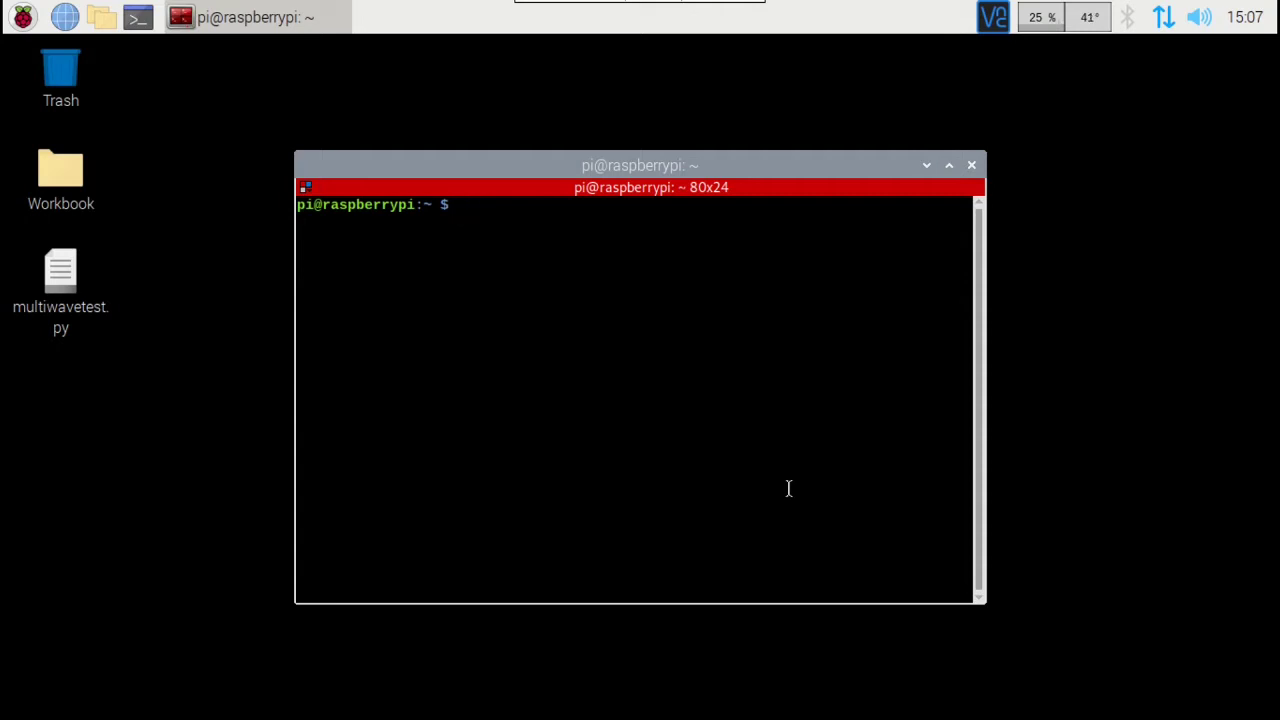
text(cd /boopt)
key(BackSpace)
key(BackSpace)
text(t)
key(Return)
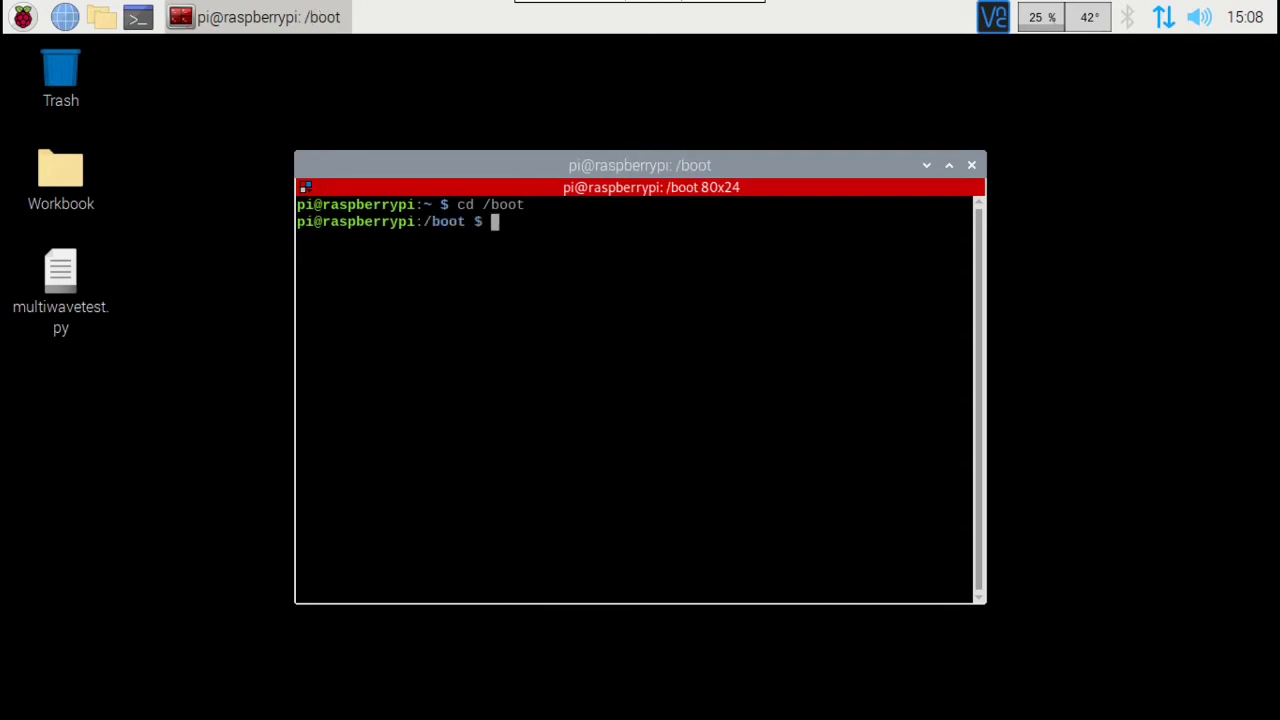
text(ls)
key(Return)
Step: Open config.txt in nano with sudo
text(sudo nano)
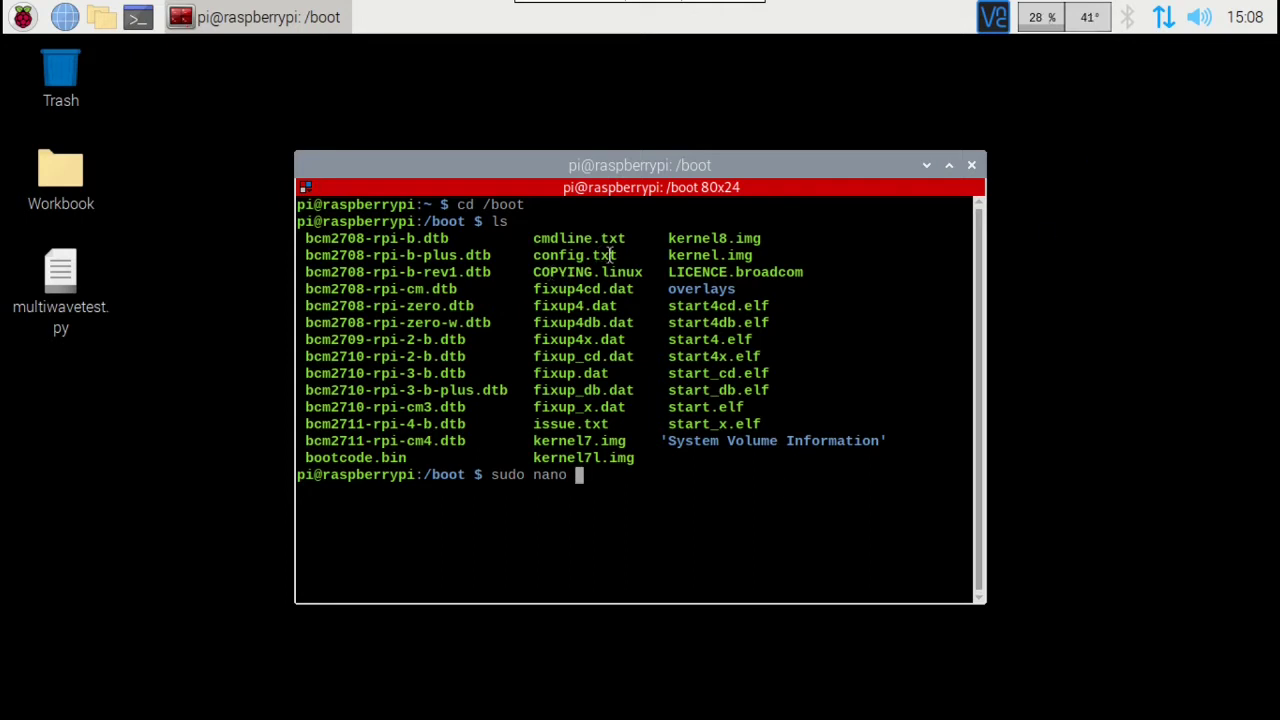
text(config.td)
key(BackSpace)
text(xt)
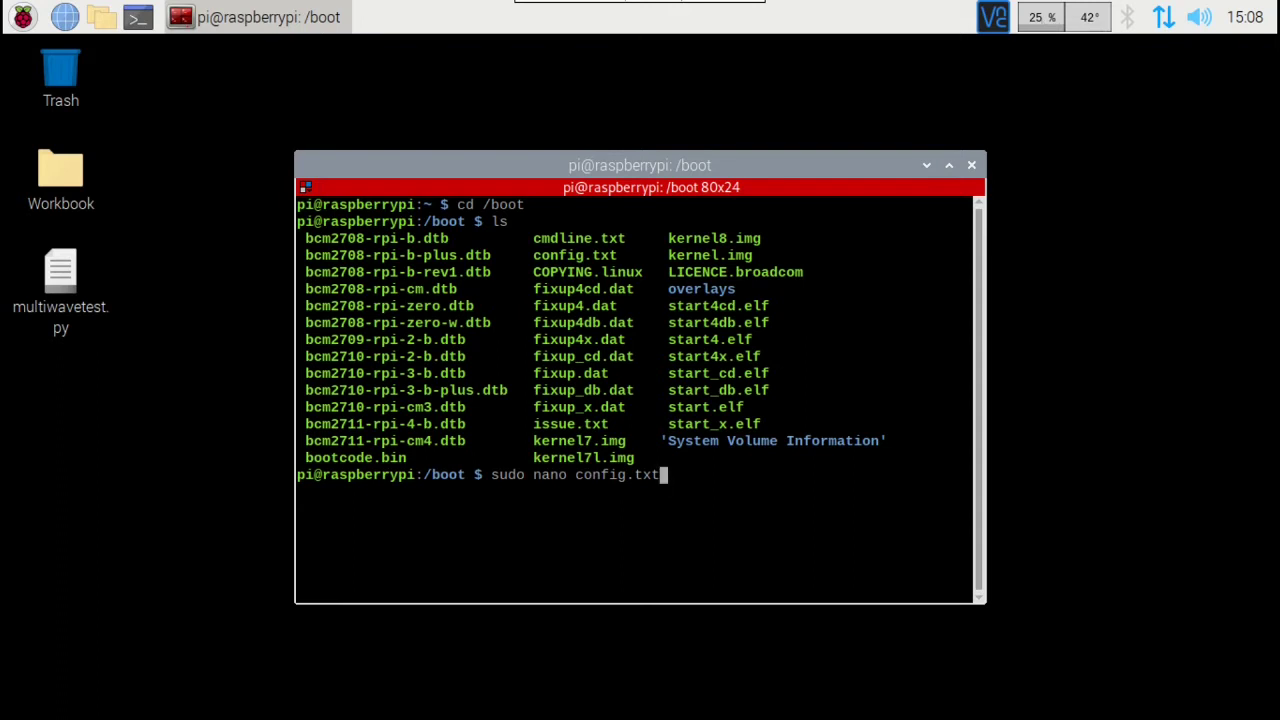
key(Return)
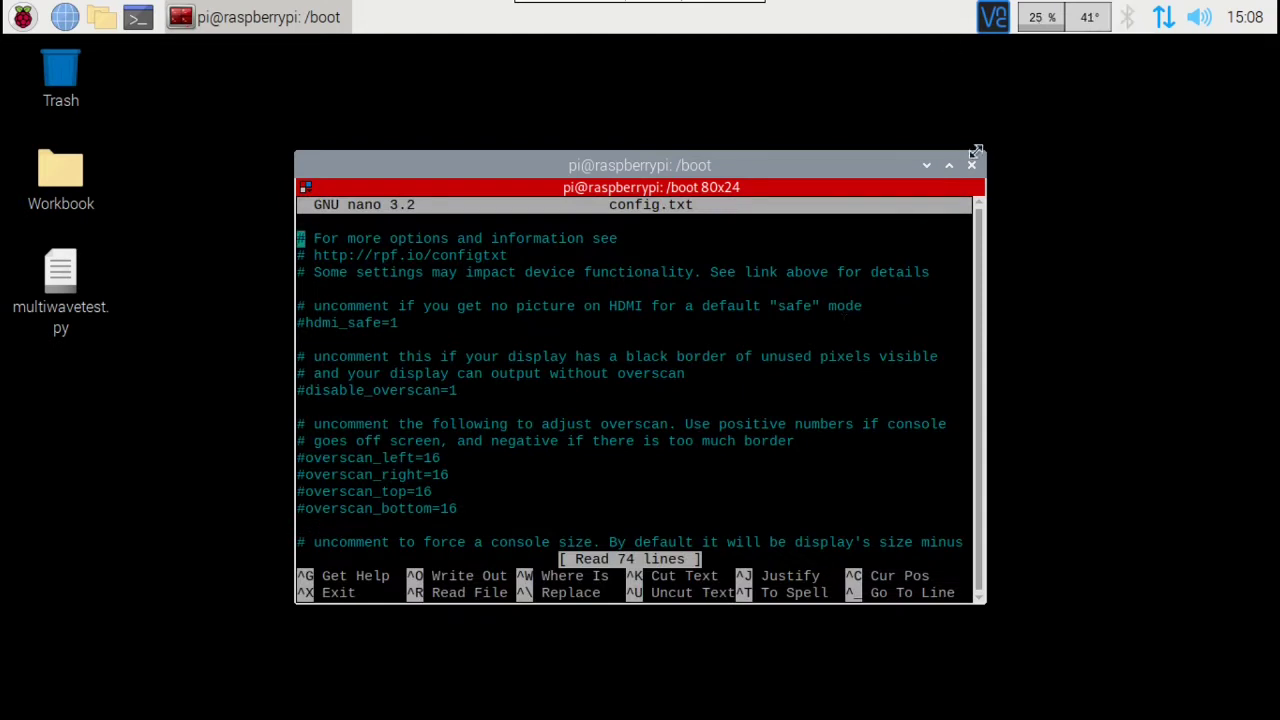
Step: Maximize the terminal and move through config.txt to the [all] settings block
click(949, 166)
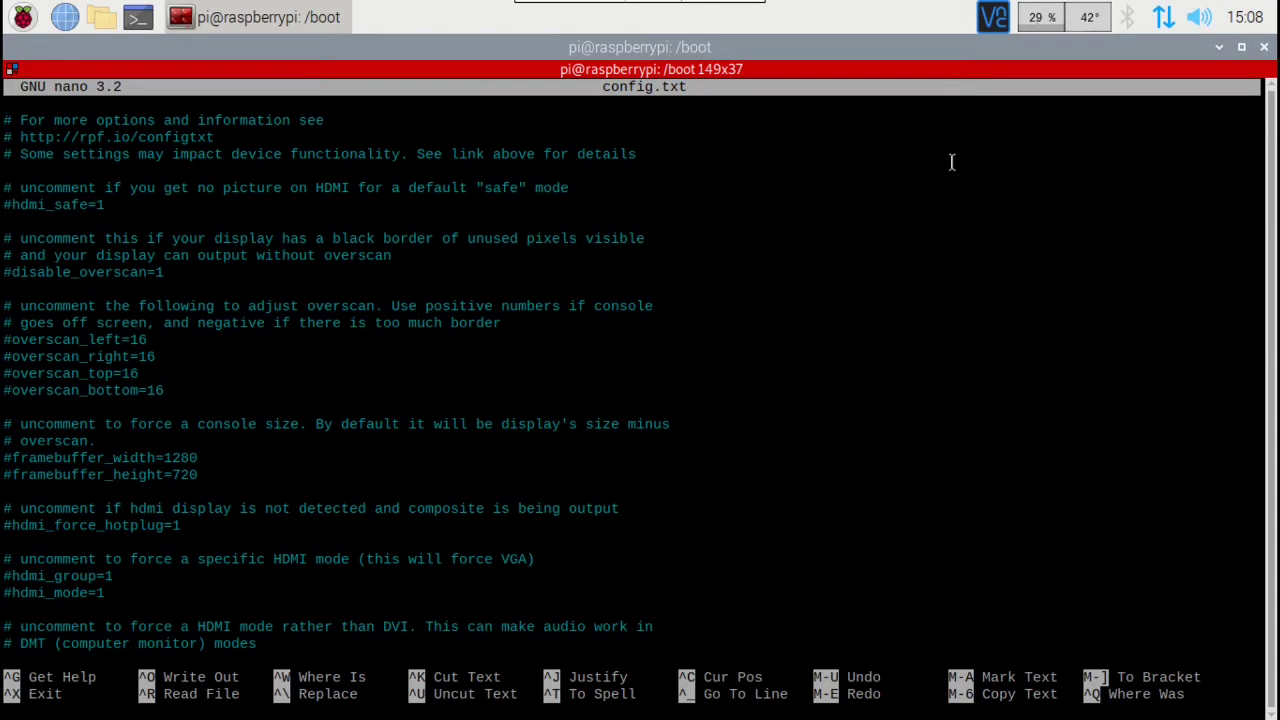
key(Down)
key(Down)
key(Down)
key(Down)
key(Down)
key(Down)
key(Down)
key(Down)
key(Down)
key(Down)
key(Down)
key(Down)
key(Down)
key(Down)
key(Down)
key(Down)
key(Down)
key(Down)
key(Down)
key(Down)
key(Down)
key(Down)
key(Down)
key(Down)
key(Down)
key(Down)
key(Down)
key(Down)
key(Down)
key(Down)
key(Down)
key(Down)
key(Down)
key(Down)
key(Down)
key(Down)
key(Down)
key(Down)
key(Down)
key(Down)
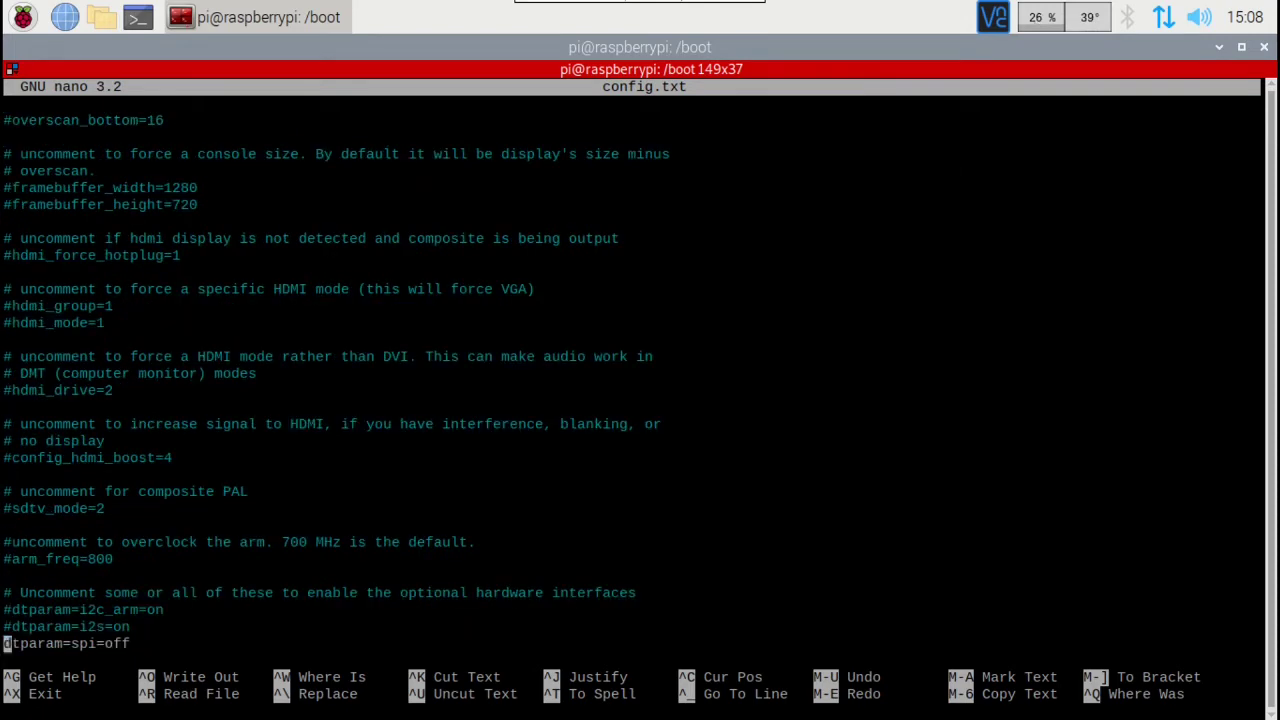
key(Down)
key(Down)
key(Down)
key(Down)
key(Down)
key(Down)
key(Down)
key(Down)
key(Down)
key(Down)
key(Down)
key(Down)
key(Down)
key(Down)
key(Down)
key(Down)
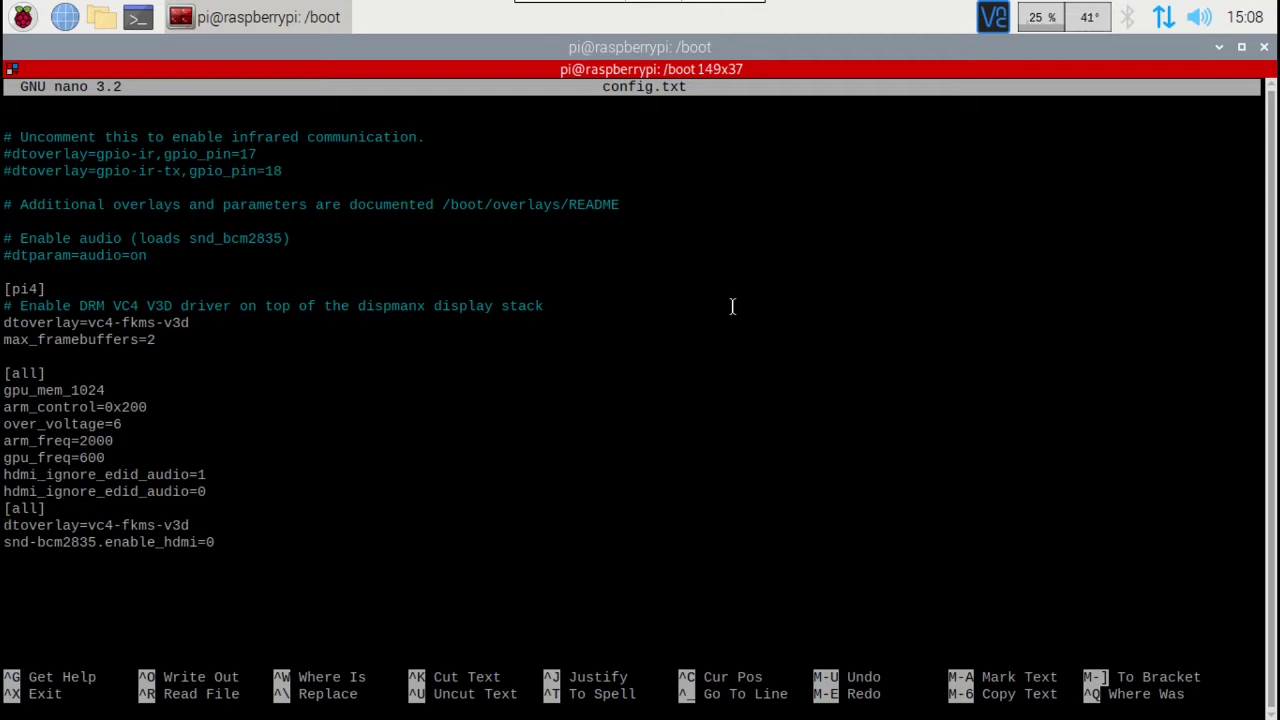
key(Up)
key(Up)
key(Down)
key(Down)
key(Down)
key(Down)
key(Up)
key(Up)
key(Up)
key(Up)
key(Up)
key(Up)
key(Up)
key(Up)
key(Up)
Step: Insert blank lines above arm_control=0x200 and above over_voltage=6 so arm_control stands alone
key(Return)
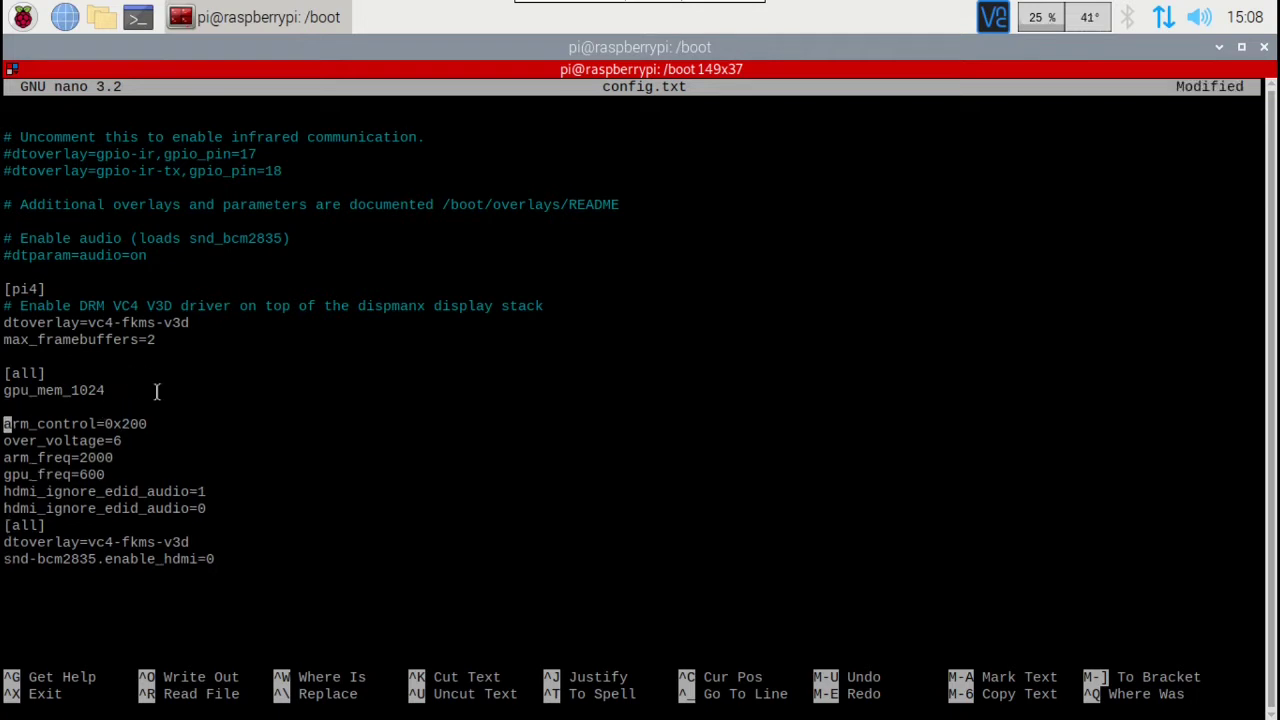
key(Down)
key(Return)
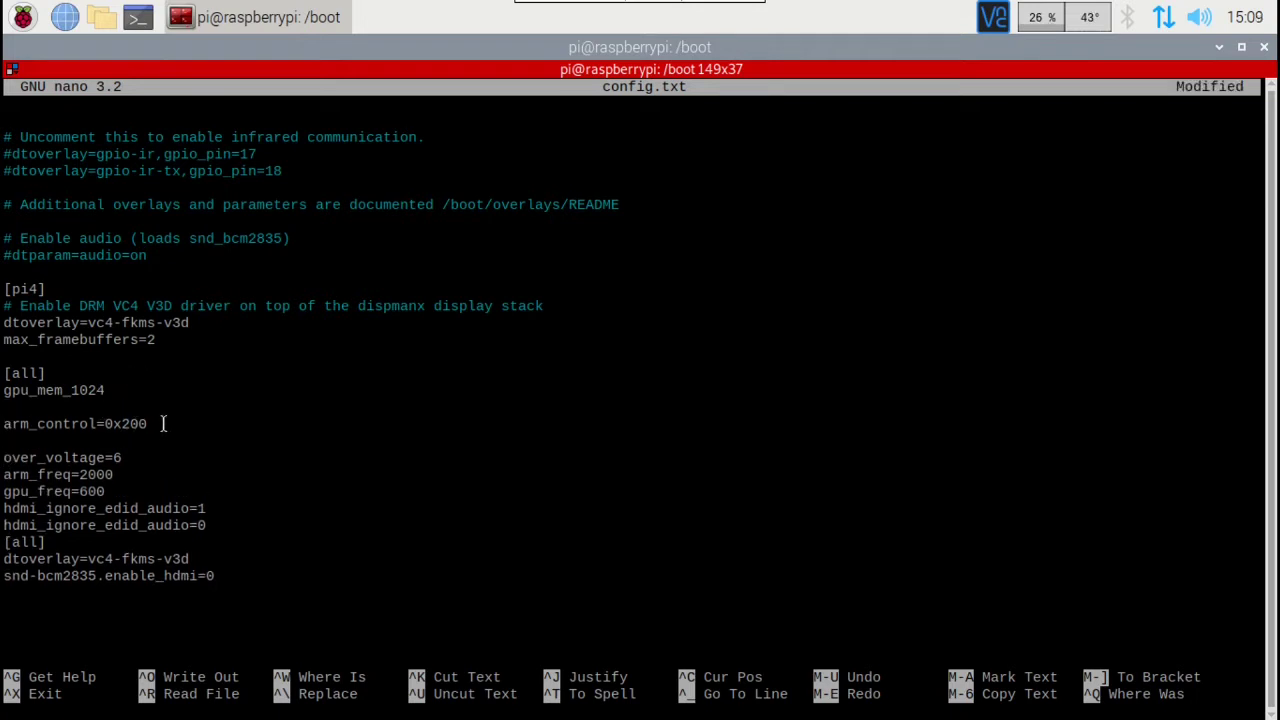
triple_click(164, 424)
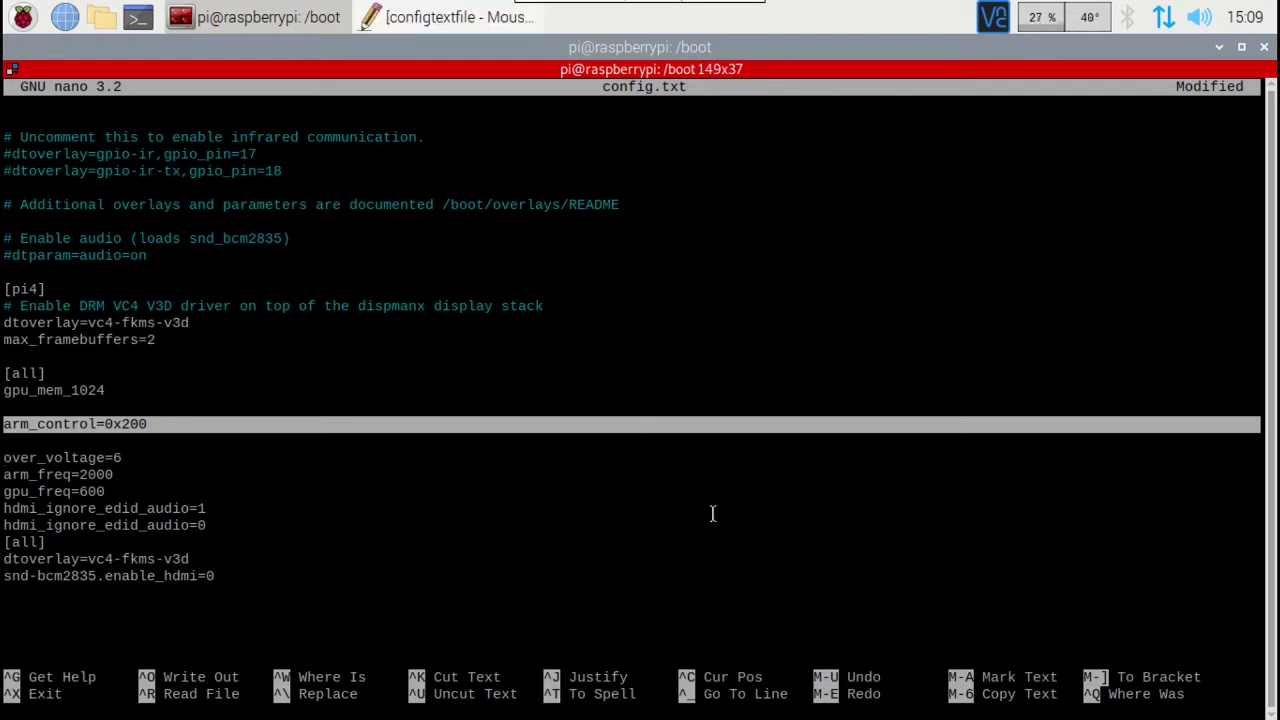
key(Up)
key(Up)
key(Up)
Step: Add '#' to the dtoverlay=vc4-fkms-v3d line under the second [all] section
key(Down)
key(Down)
key(Down)
click(163, 424)
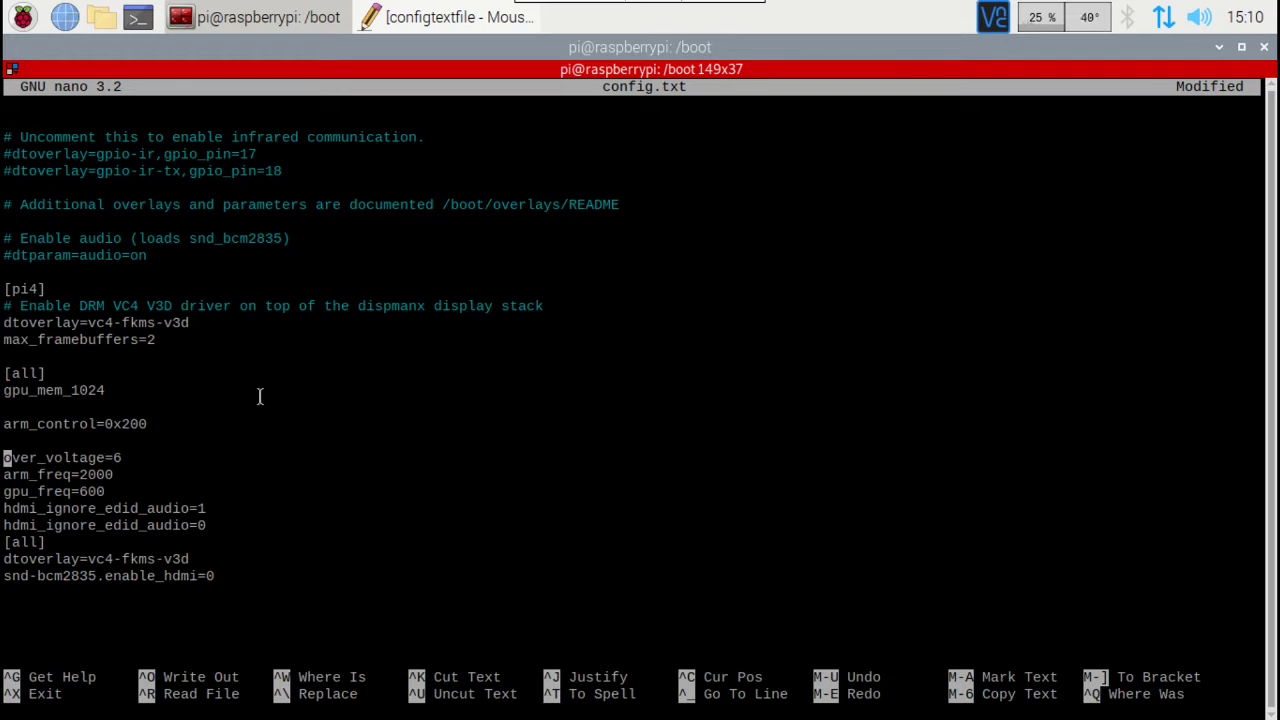
key(Down)
key(Down)
key(Down)
key(Down)
key(Down)
key(Down)
key(Up)
key(Up)
key(Up)
key(Up)
key(Up)
key(Up)
Step: Review the edited settings from gpu_freq=600 to the snd-bcm2835 line, ending at arm_freq=2000
key(Up)
key(Down)
key(Down)
key(Down)
key(Down)
key(Down)
key(Down)
key(Down)
text(#)
key(Up)
key(Up)
key(Up)
key(Up)
key(Up)
key(Up)
key(Up)
key(Up)
key(Up)
key(Up)
key(Up)
key(Up)
key(Up)
key(Up)
key(Up)
key(Down)
key(Down)
key(Down)
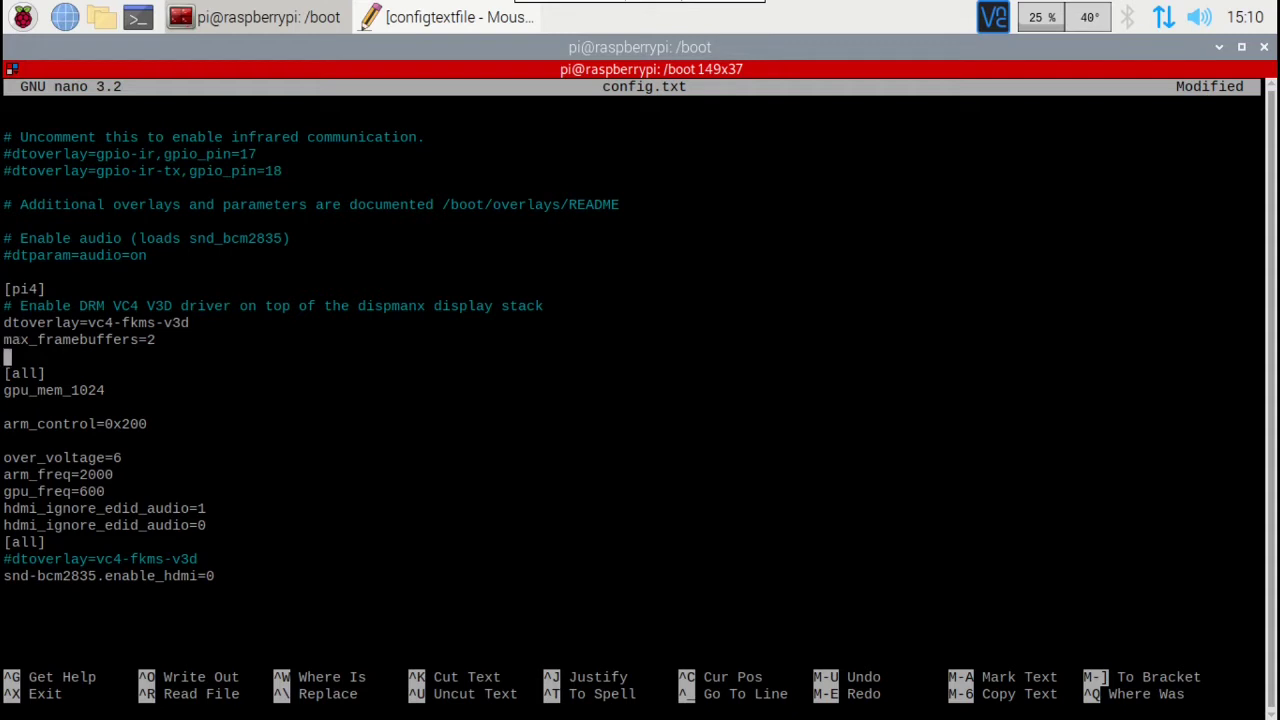
key(Down)
key(Down)
key(Down)
key(Down)
key(Down)
key(Down)
key(Down)
key(Down)
key(Down)
key(Down)
key(Down)
key(Down)
key(Down)
key(Down)
key(Up)
key(Up)
key(Up)
key(Up)
key(Up)
key(Up)
key(Up)
key(Up)
key(Up)
key(Down)
key(Down)
key(Up)
key(Up)
key(Up)
key(Down)
key(Up)
key(Down)
Step: Exit nano, confirm writing changes to config.txt, and close the LXTerminal window
key(ctrl+x)
key(y)
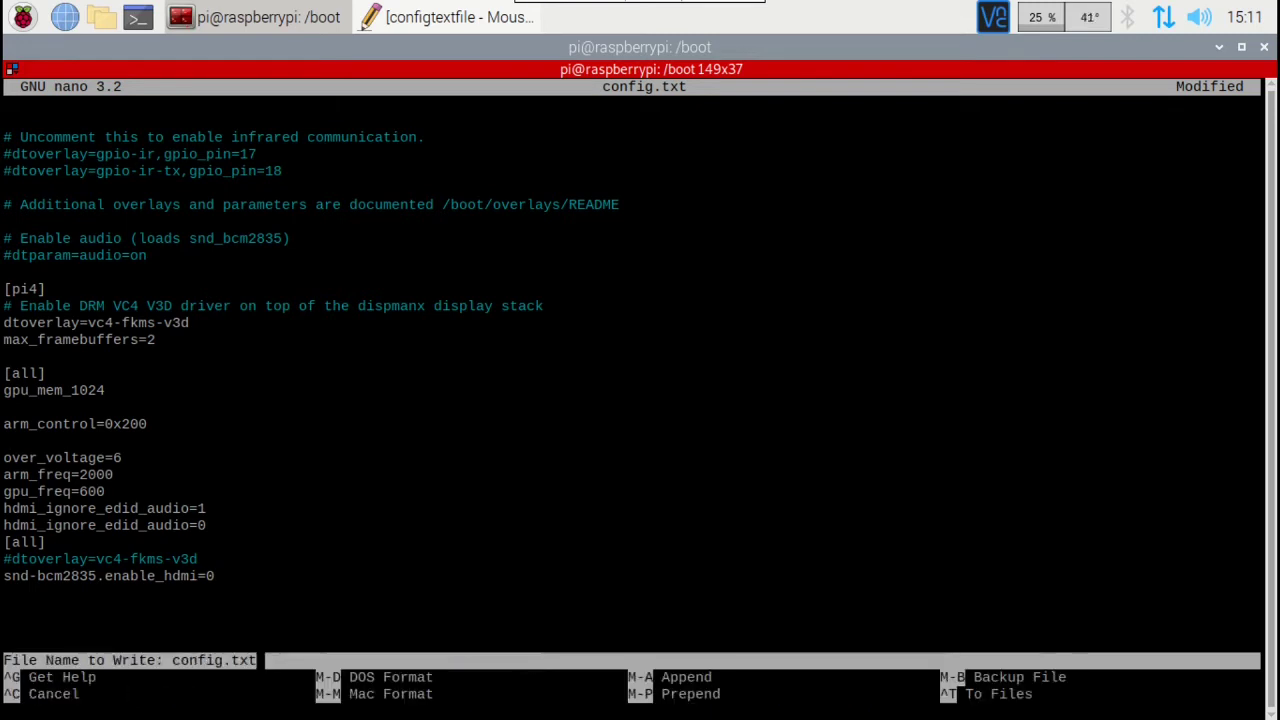
key(Return)
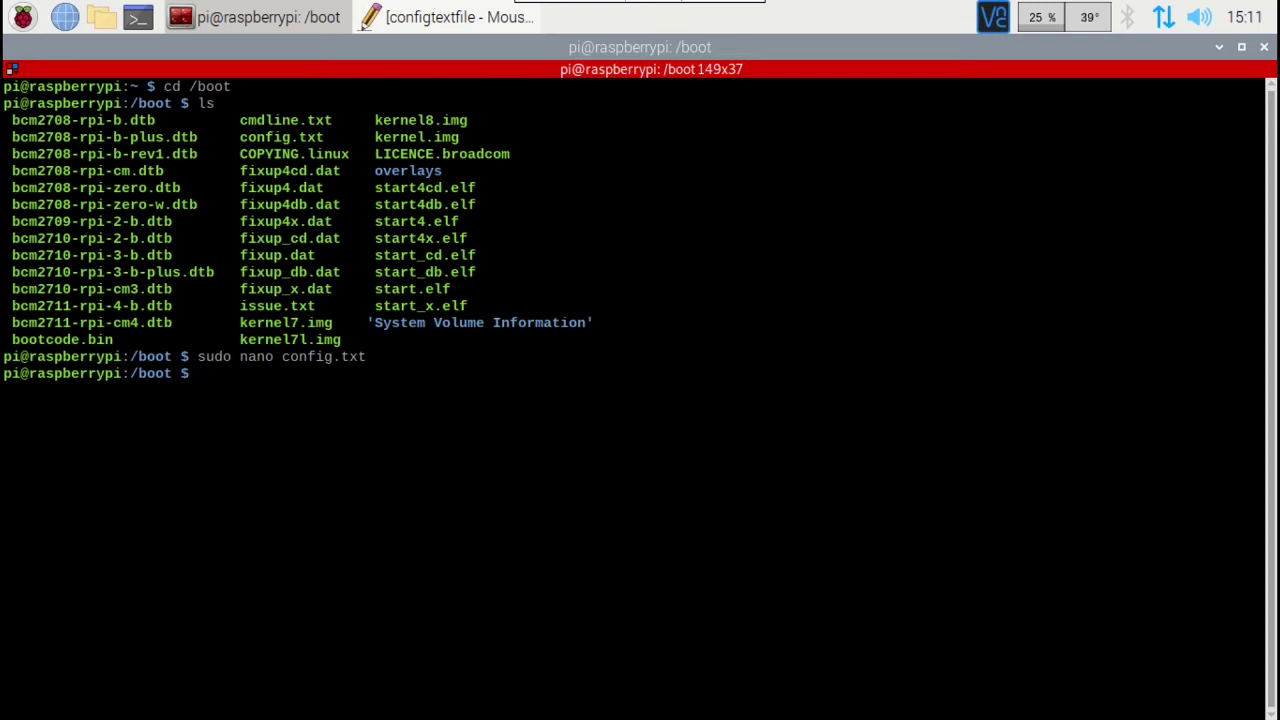
click(1264, 47)
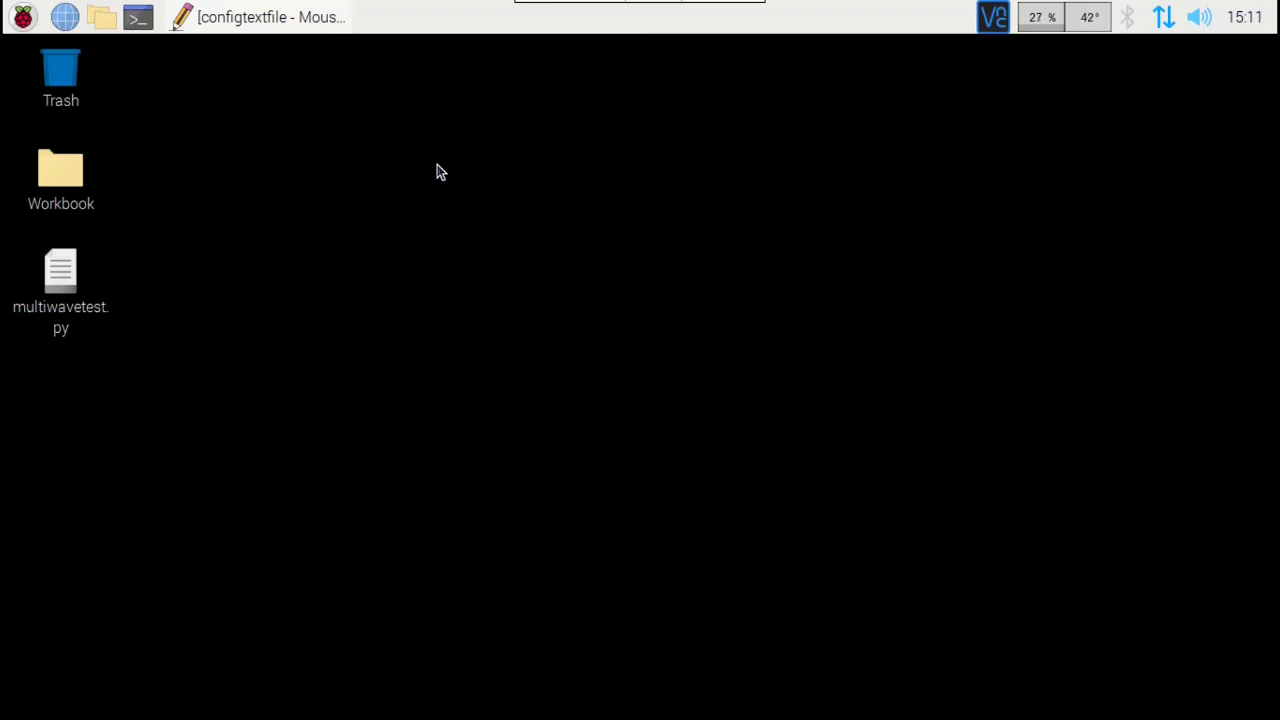